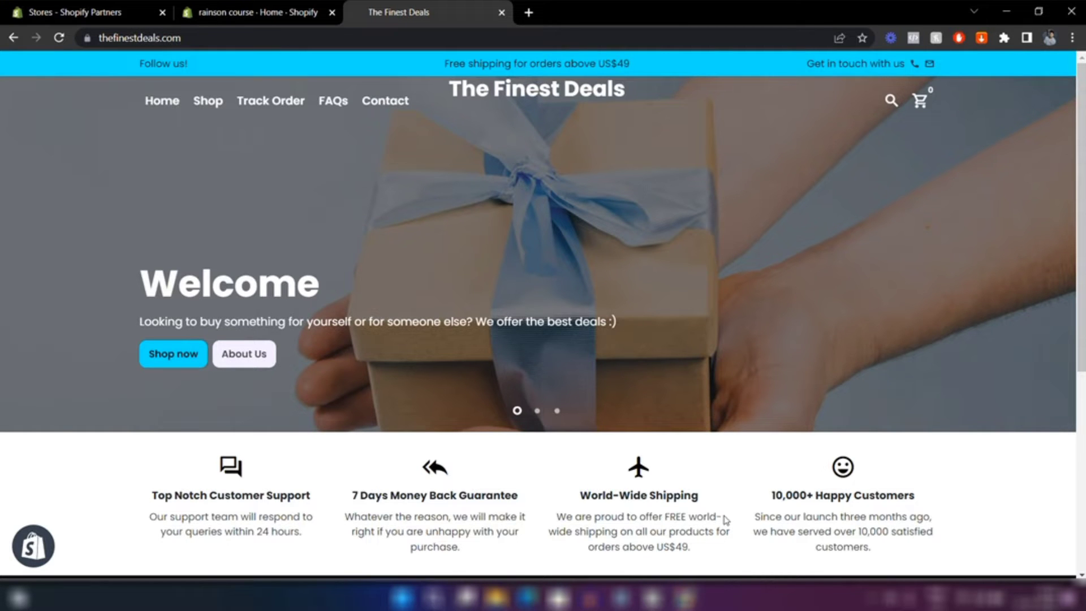
- Examine the header menu and footer quick links on The Finest Deals storefront as a reference
scroll(725, 519, "down", 6)
scroll(725, 518, "up", 4)
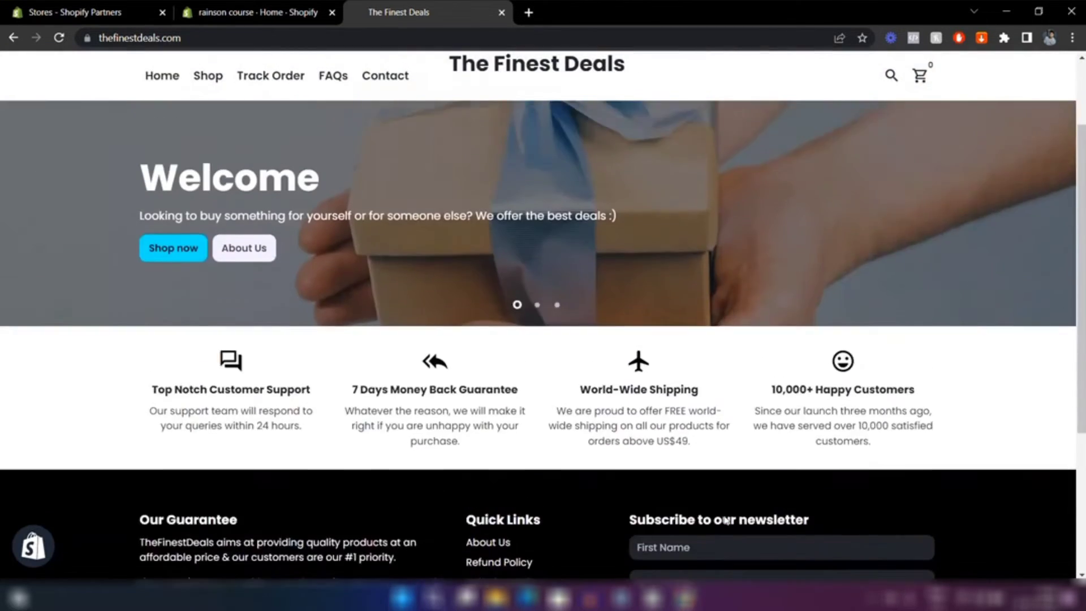
scroll(726, 519, "up", 2)
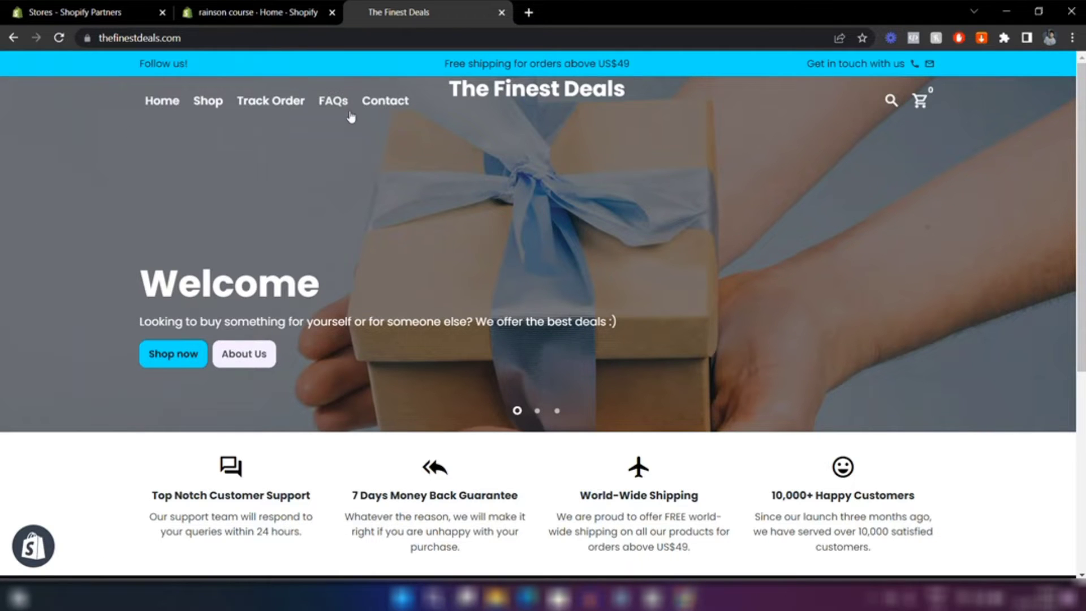
scroll(606, 245, "down", 6)
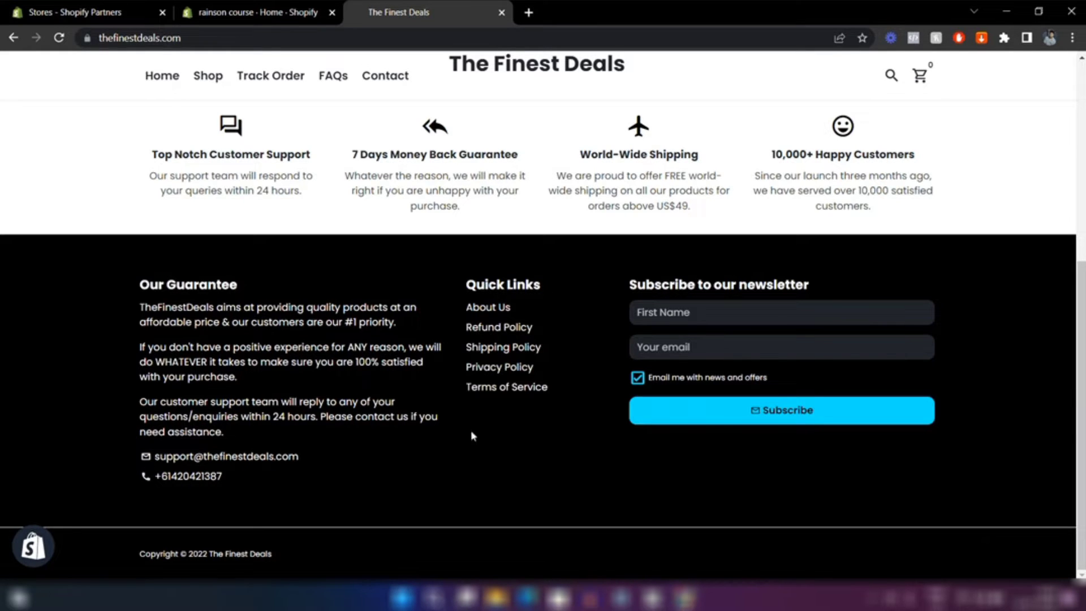
scroll(611, 381, "up", 6)
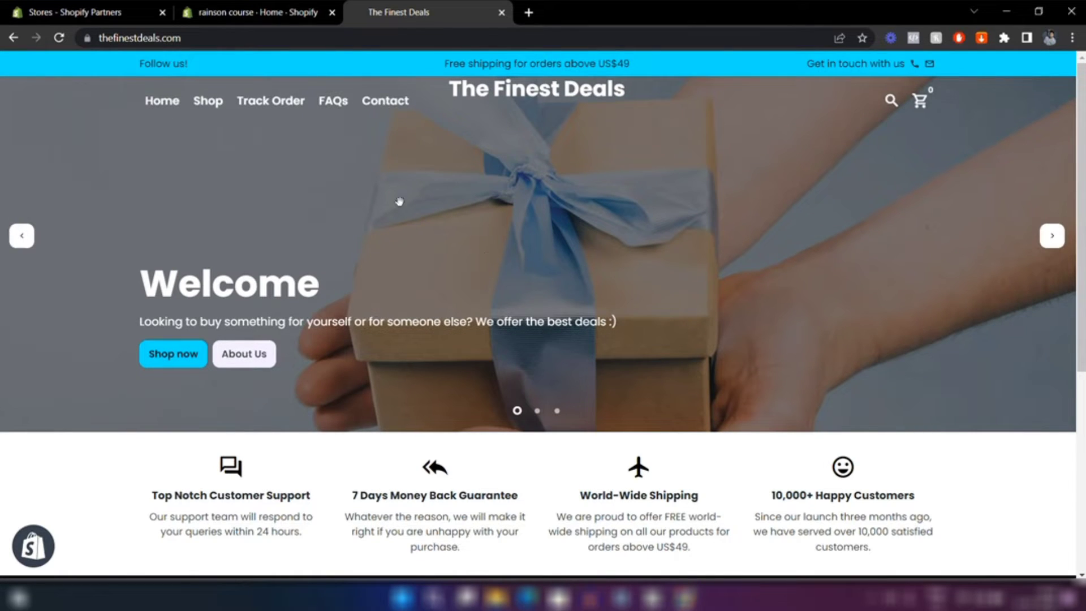
- Switch to the rainson course store admin and open the Main menu from the online store's navigation settings
left_click(293, 9)
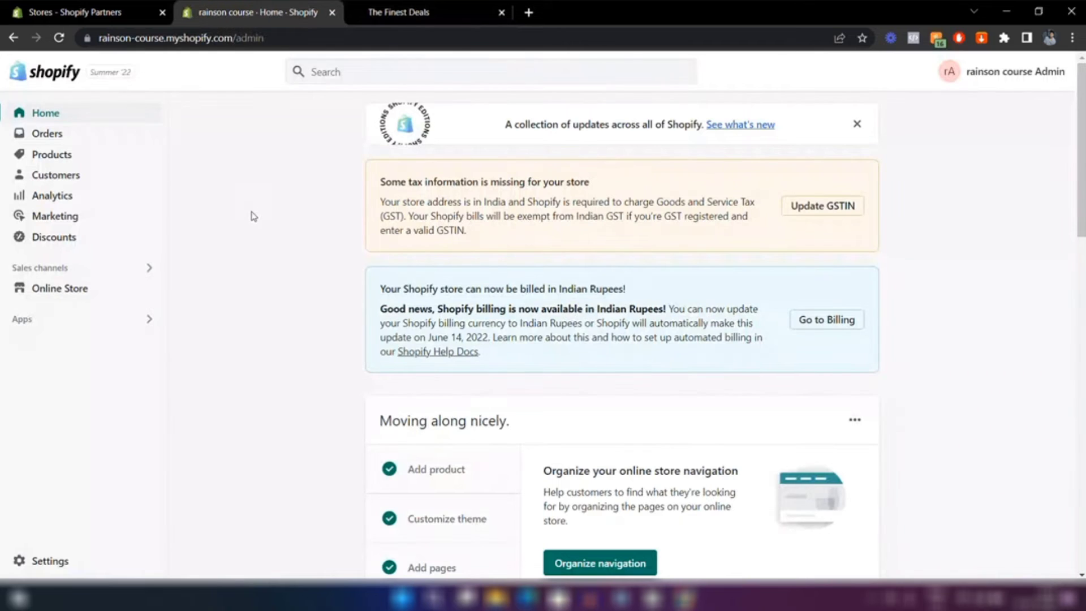
left_click(83, 291)
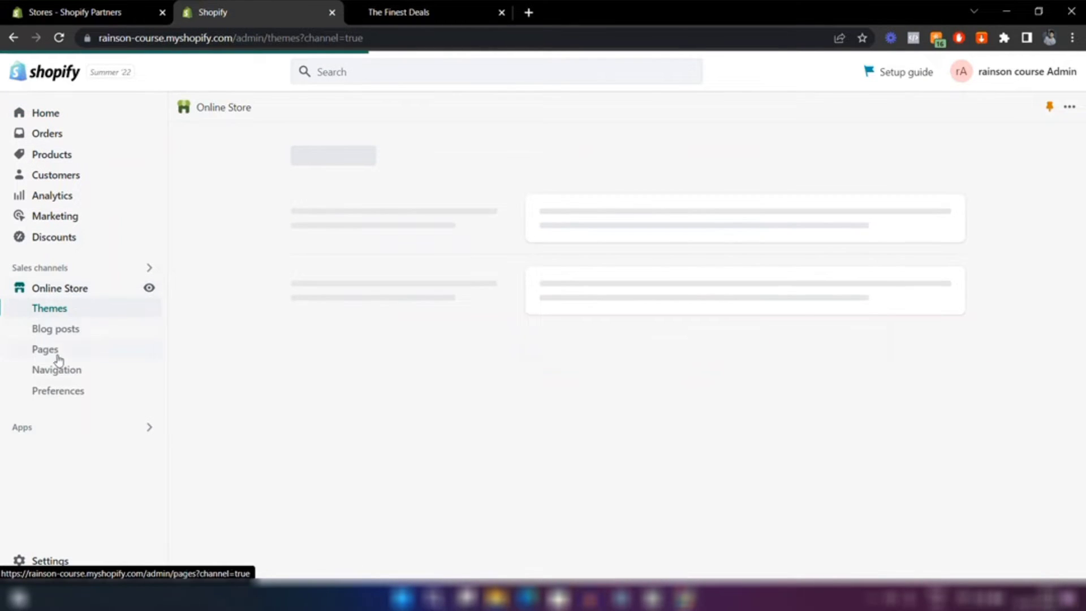
left_click(57, 372)
scroll(509, 376, "down", 1)
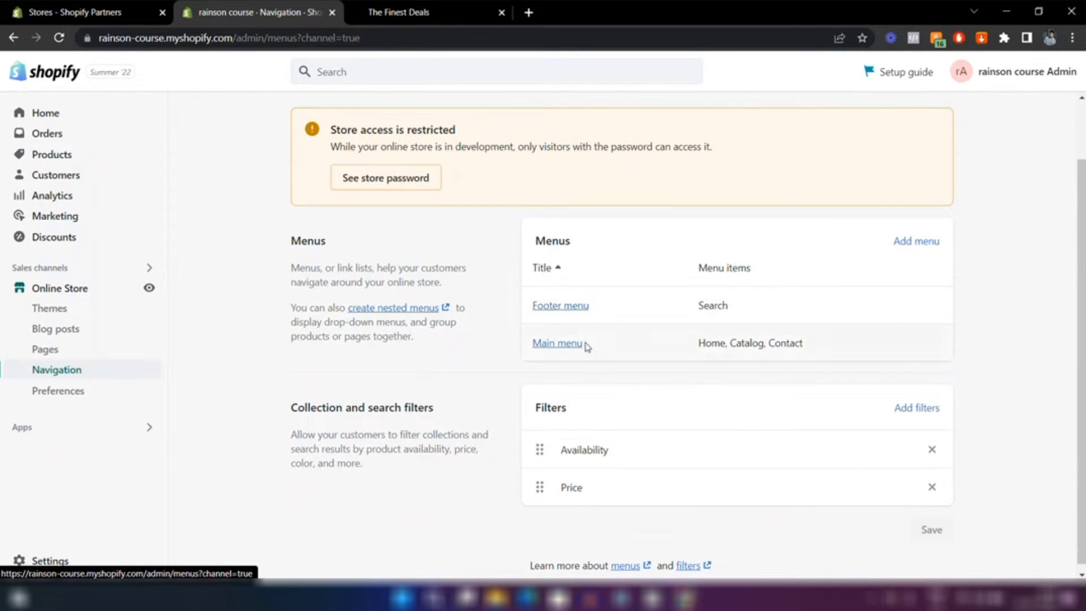
left_click(544, 344)
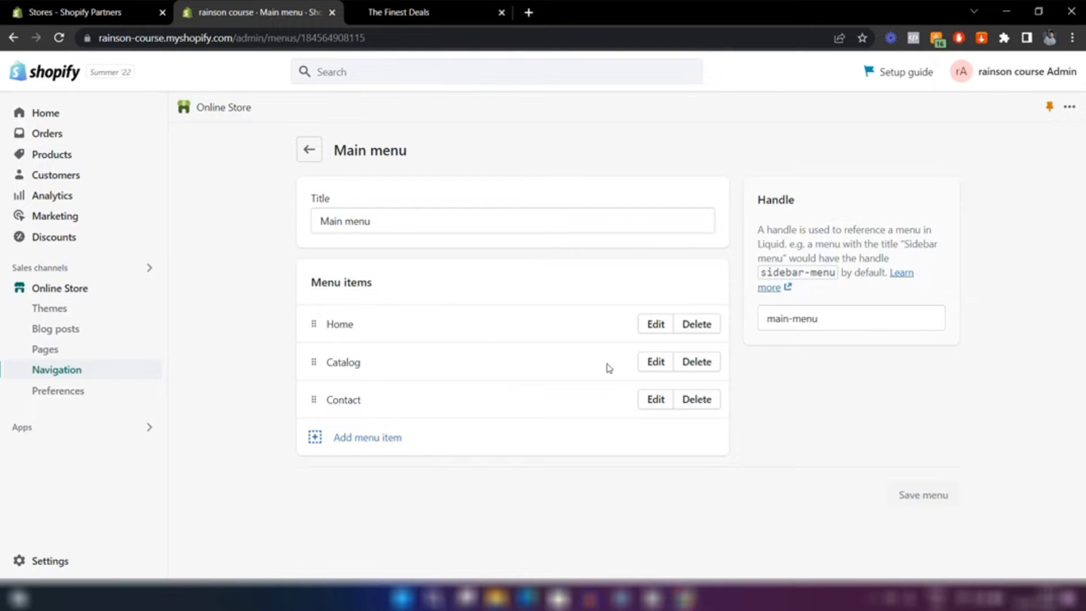
- Rename the Catalog item in the main menu to Shop and apply the change
left_click(654, 363)
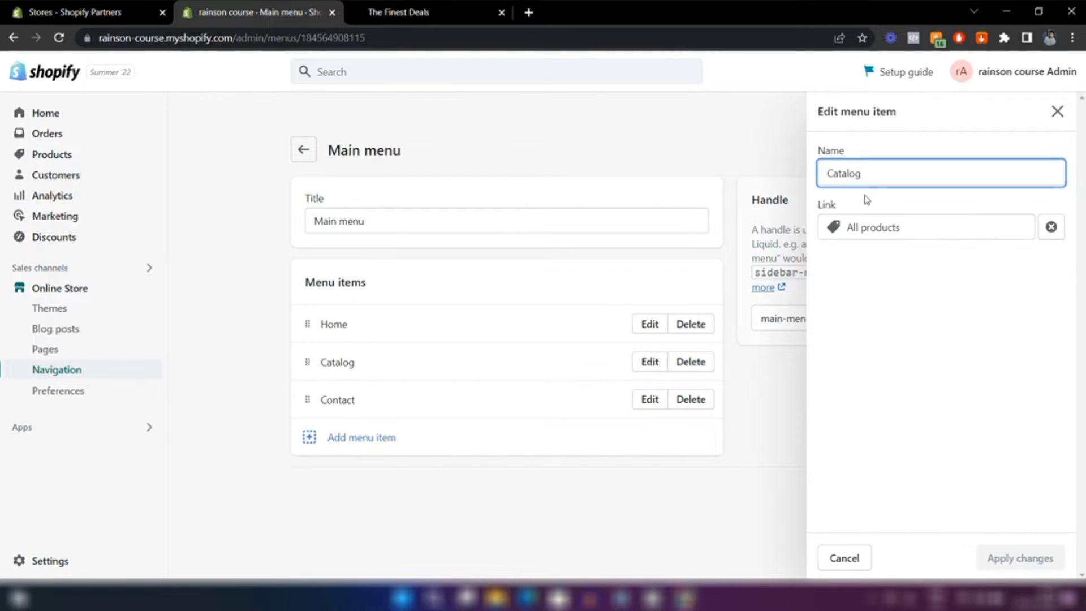
key("BackSpace")
key("BackSpace")
key("BackSpace")
key("BackSpace")
key("BackSpace")
key("BackSpace")
key("BackSpace")
type("Shop")
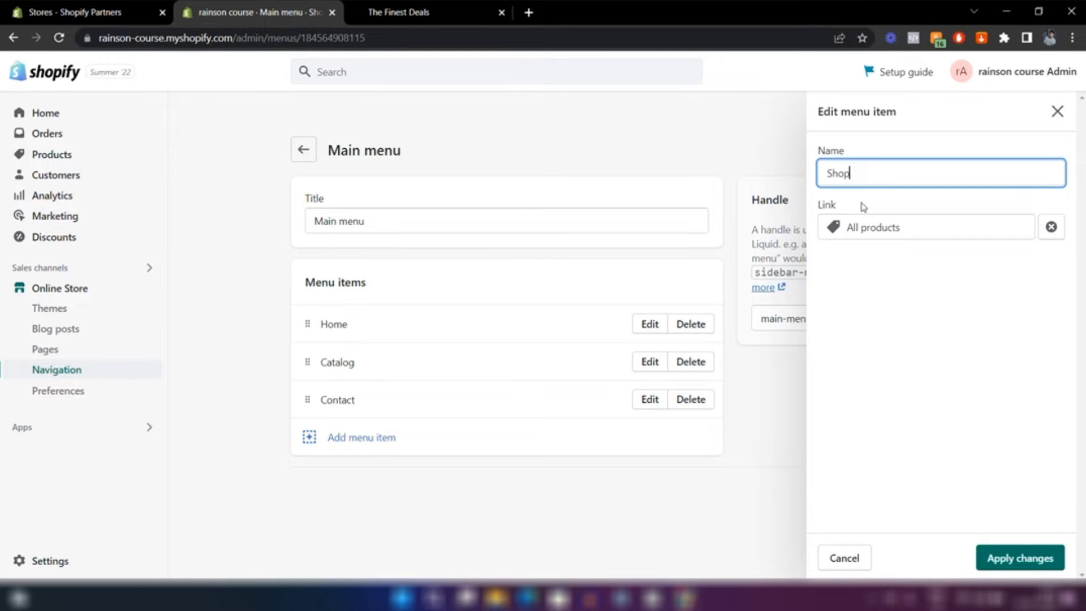
left_click(995, 561)
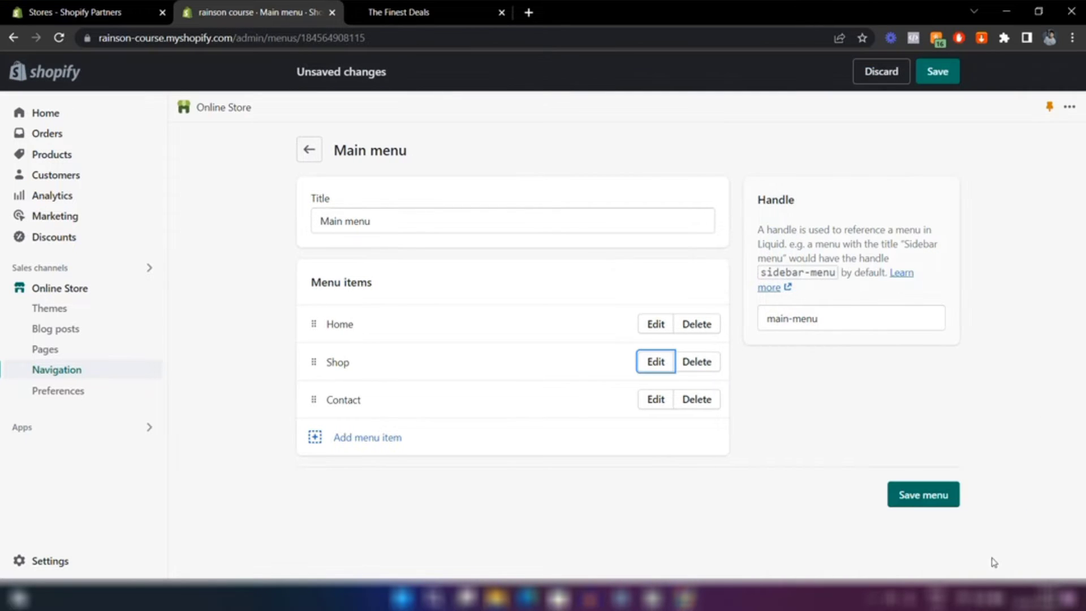
- Add a main menu item named Track Order linked to the Track Order page, and place it above Contact
left_click(383, 449)
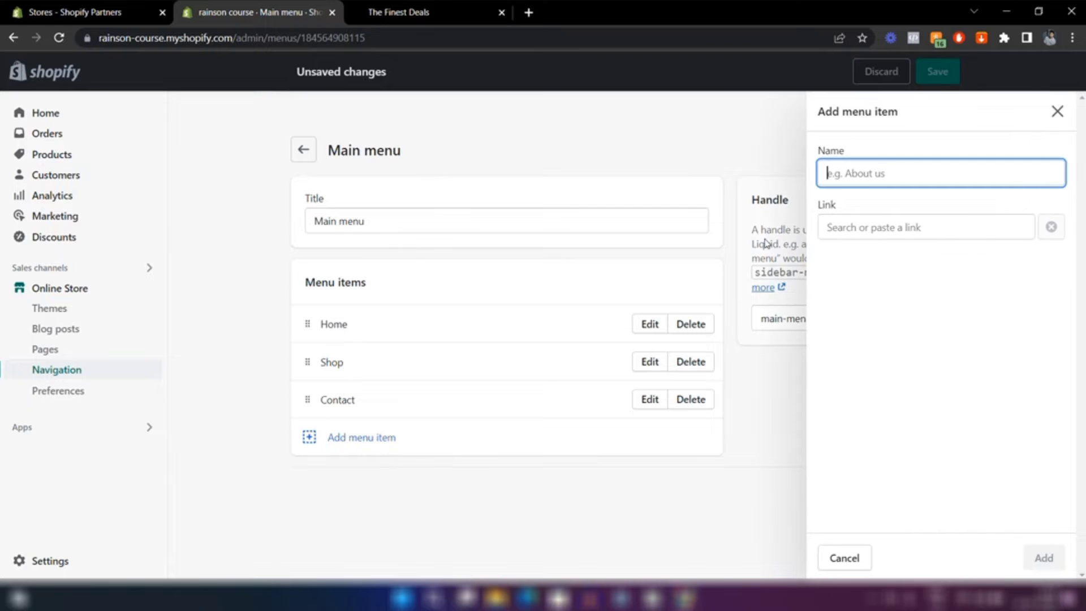
type("Track ")
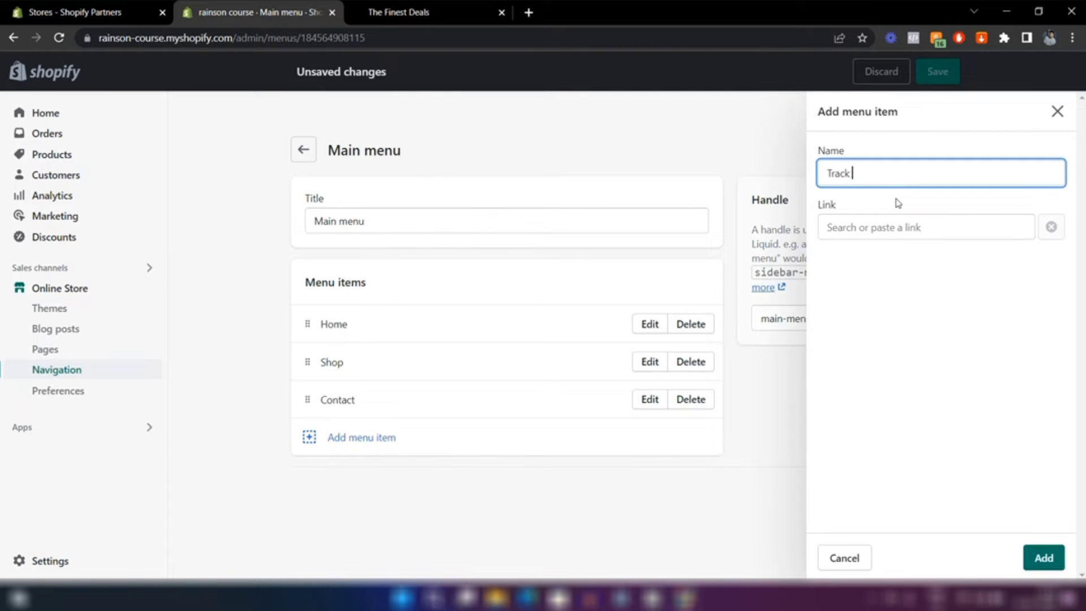
type("Order")
left_click(876, 228)
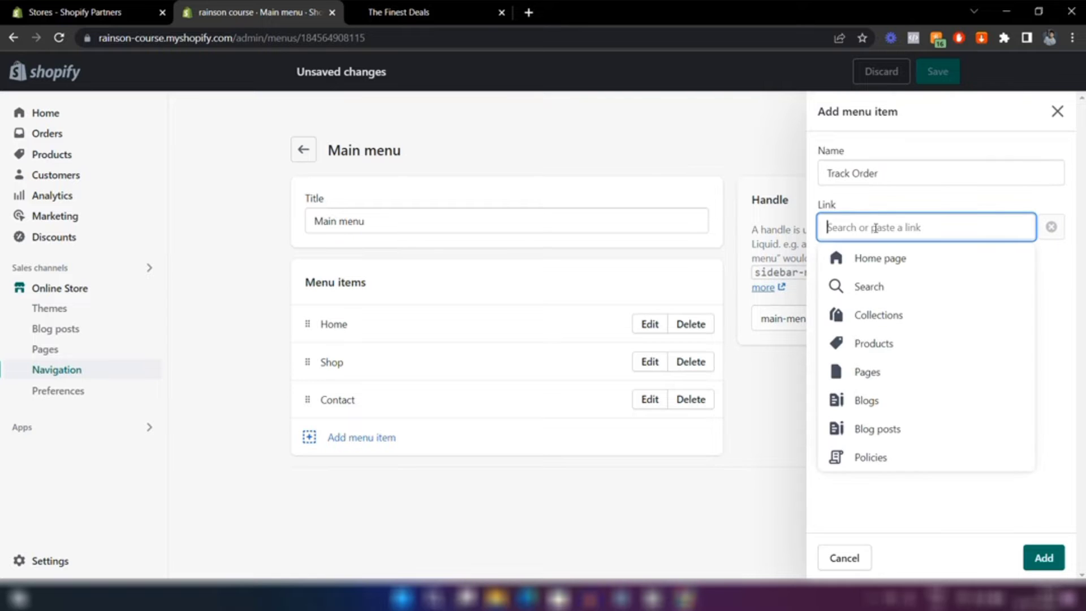
left_click(872, 375)
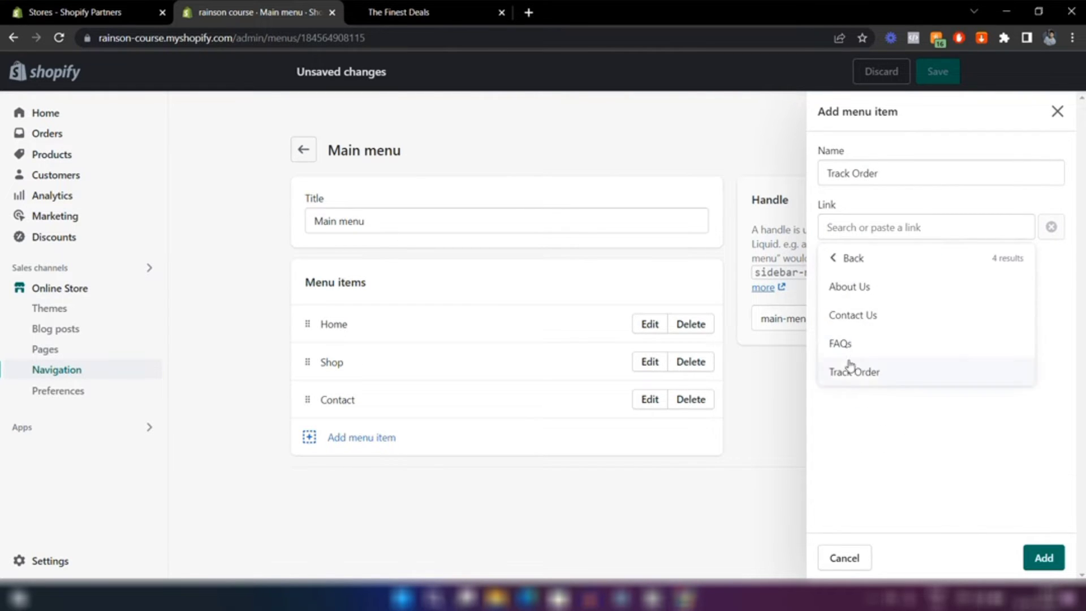
left_click(850, 371)
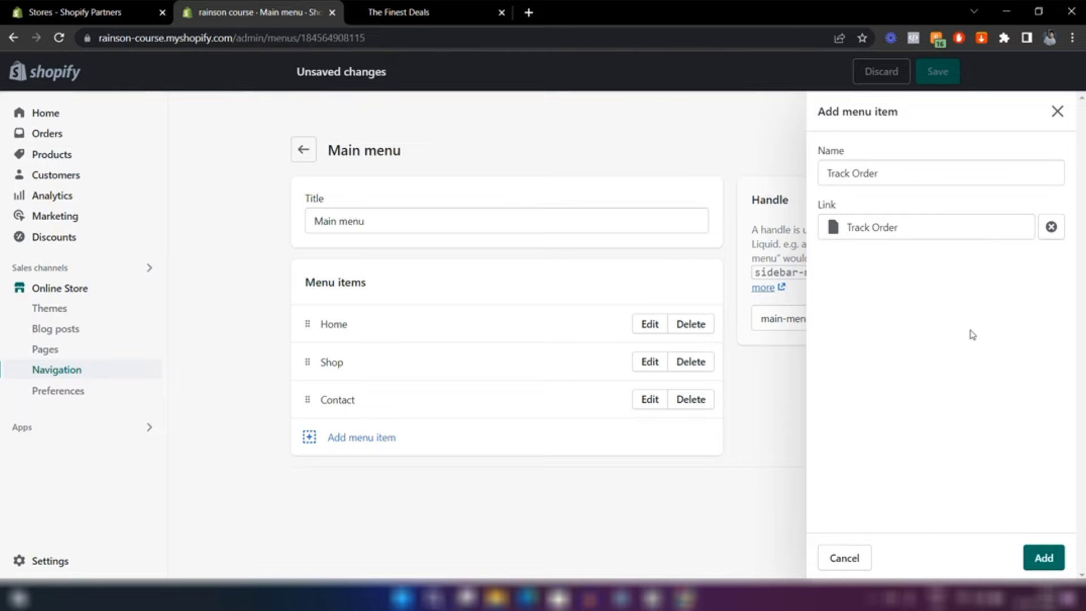
left_click(1044, 558)
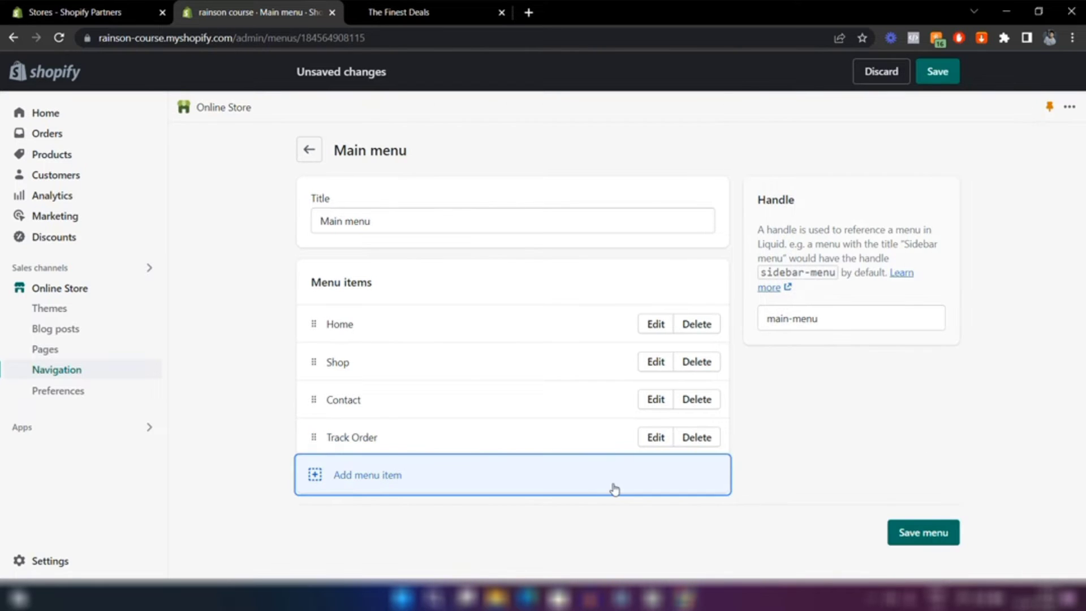
left_click_drag(310, 437, 311, 400)
- Add an FAQs item linked to the FAQs page above Contact, and save the main menu
left_click(335, 476)
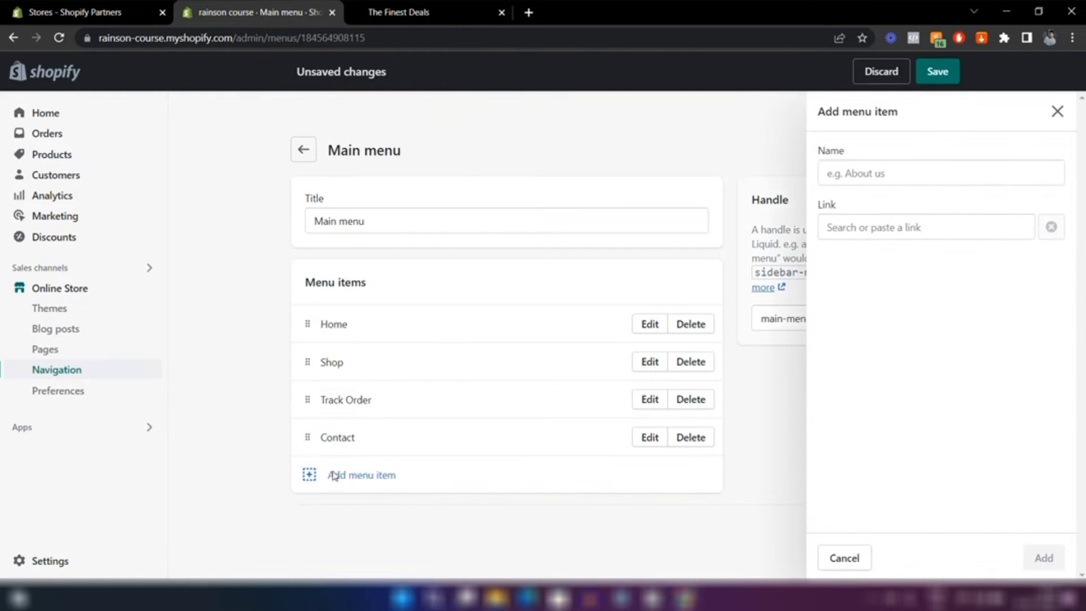
type("FAQs")
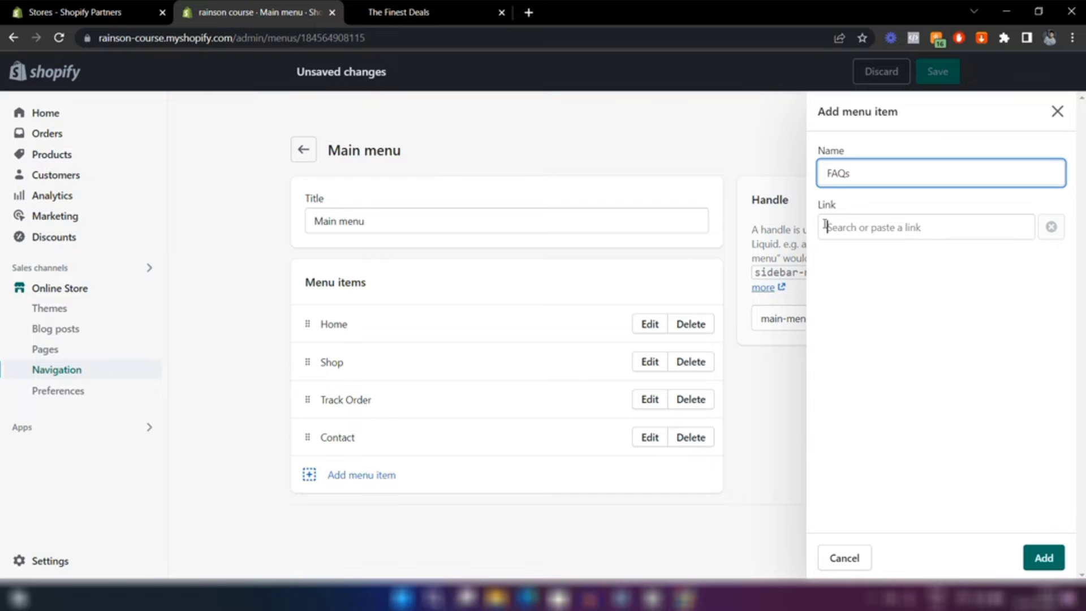
left_click(827, 227)
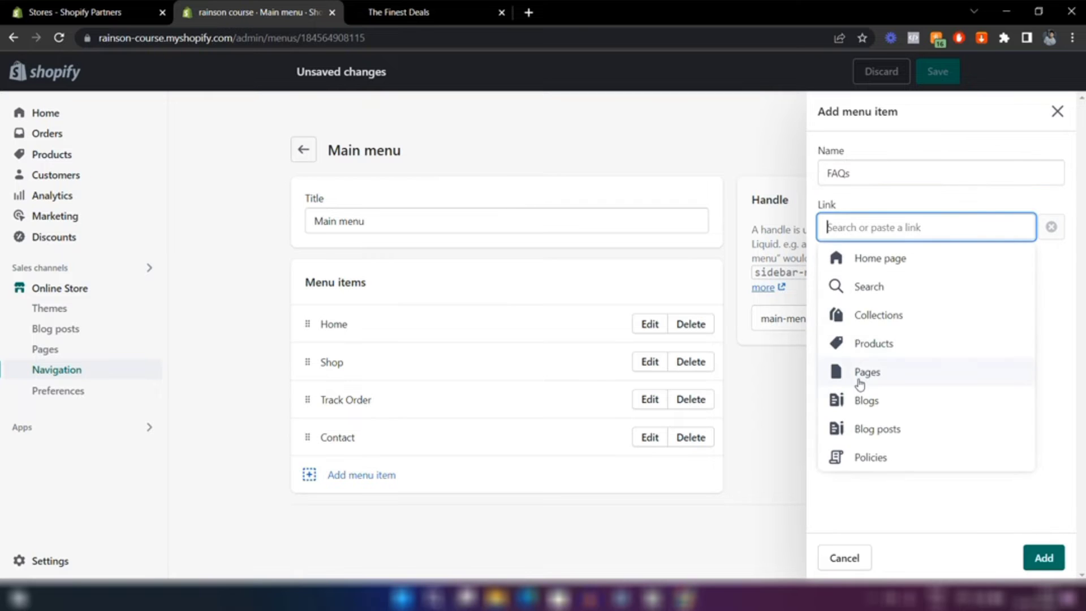
left_click(860, 383)
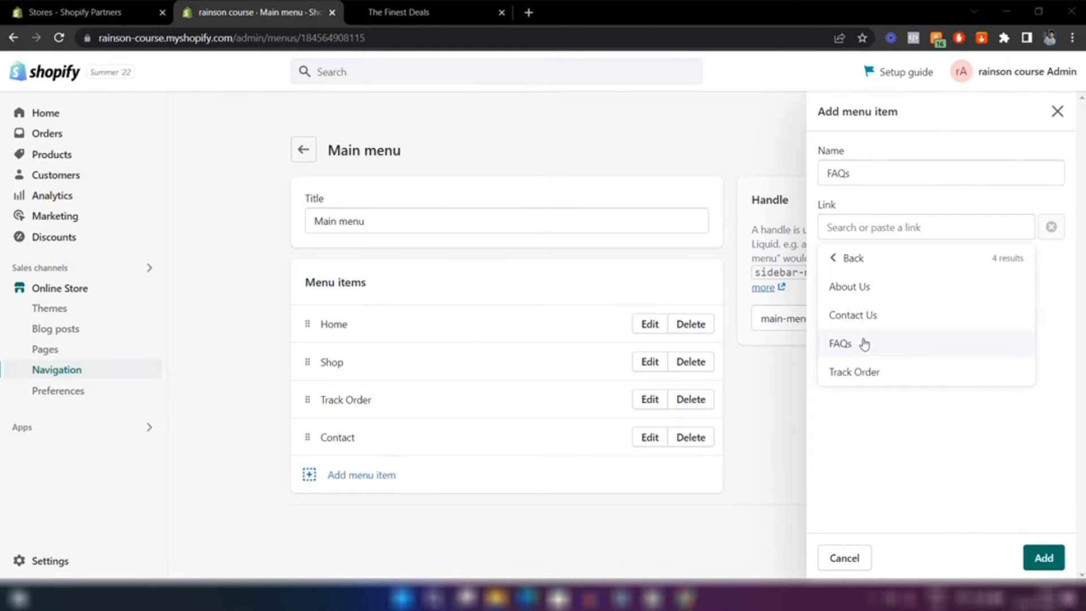
left_click(870, 343)
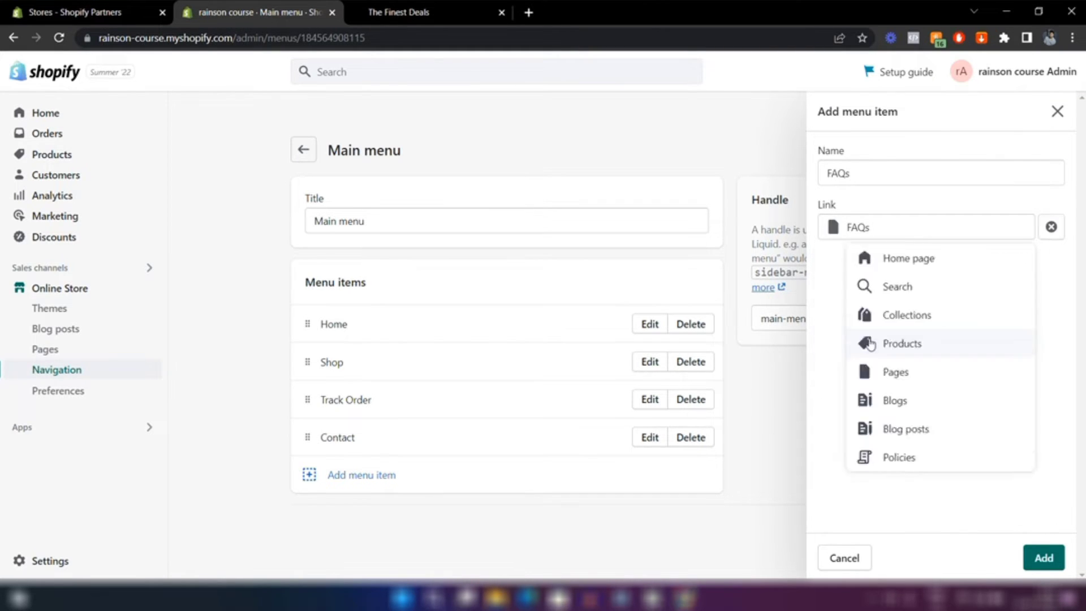
left_click(1044, 558)
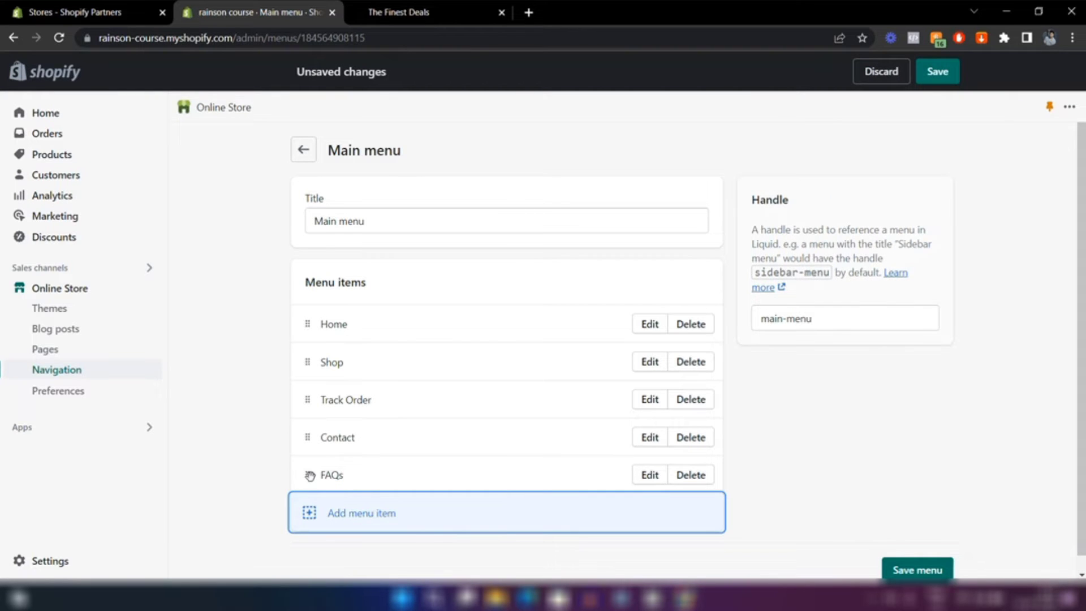
left_click_drag(307, 475, 311, 438)
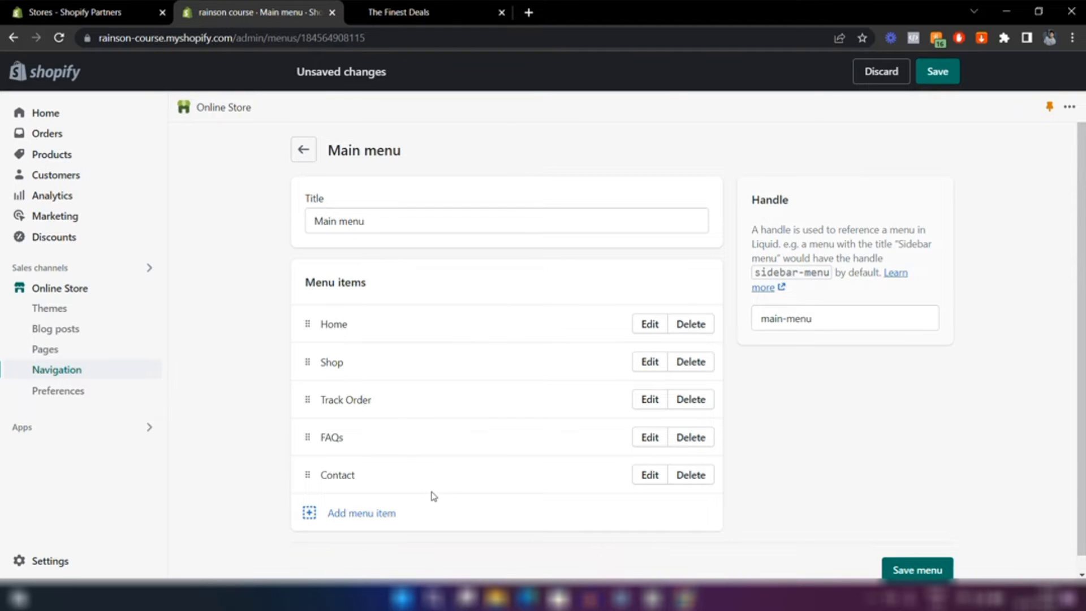
left_click(935, 79)
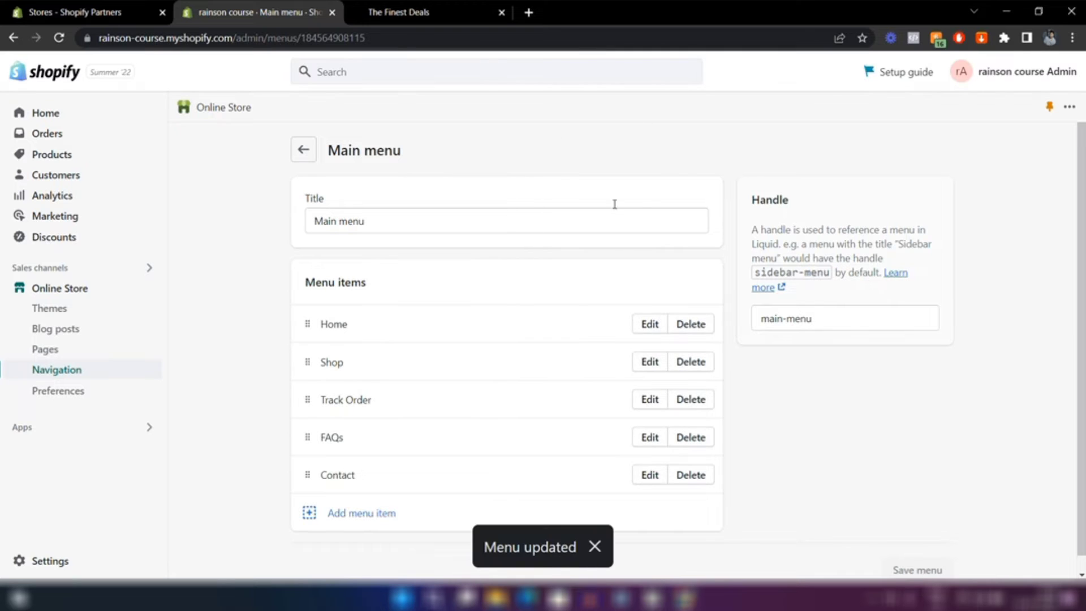
- In the footer menu, add an About Us item linked to the About Us page and remove the Search item
left_click(304, 150)
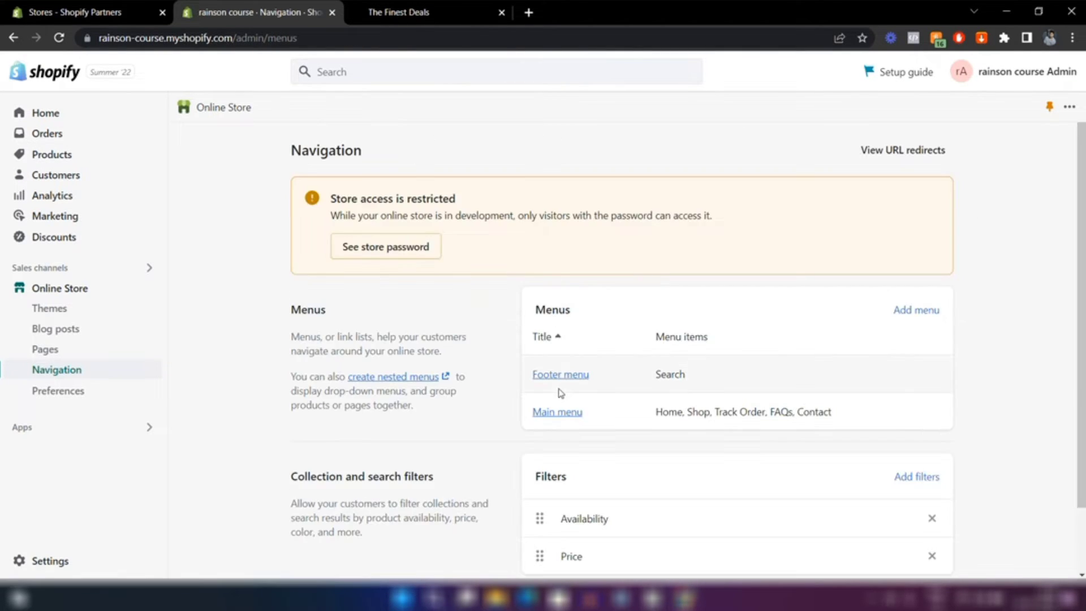
left_click(548, 376)
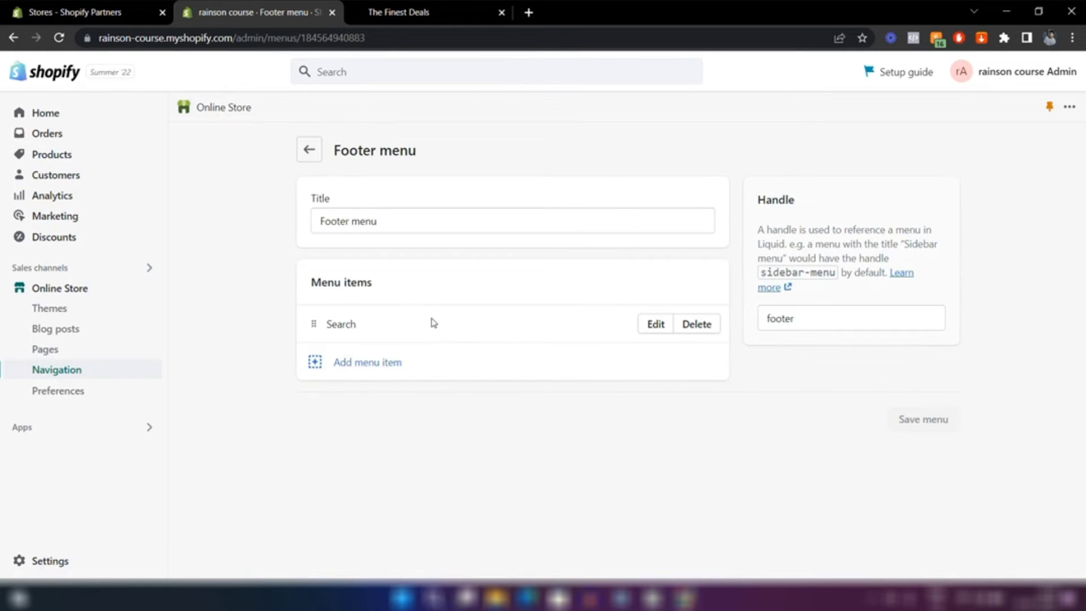
left_click(334, 363)
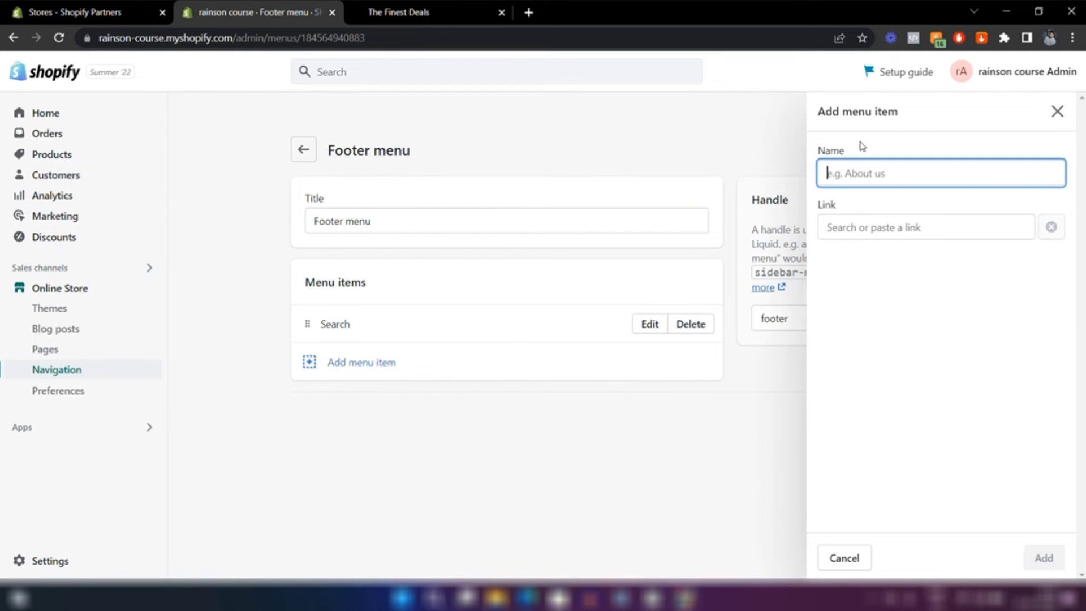
type("About Us")
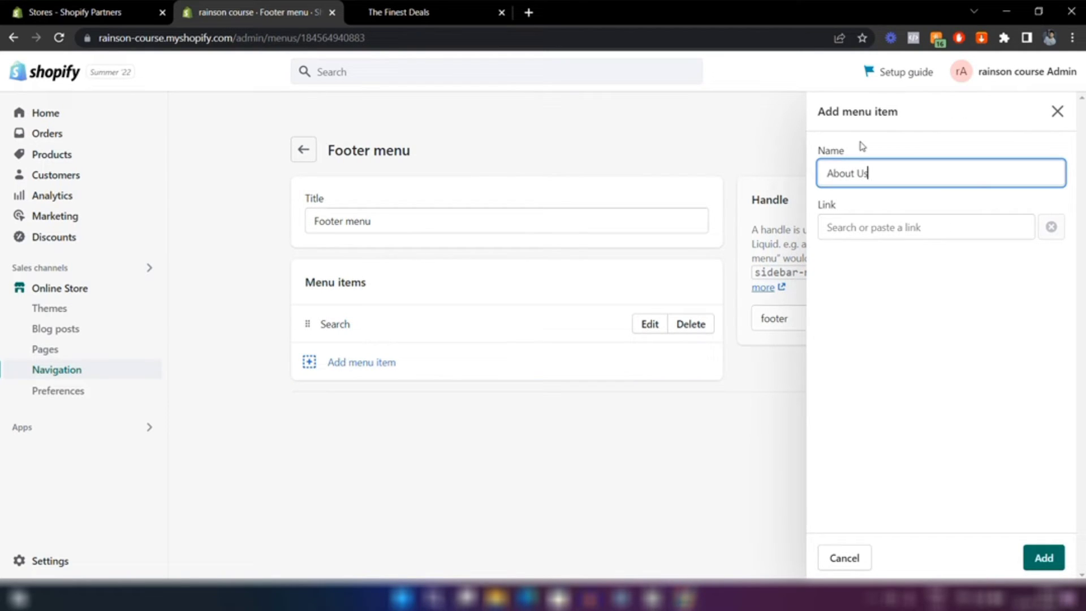
left_click(833, 227)
left_click(855, 370)
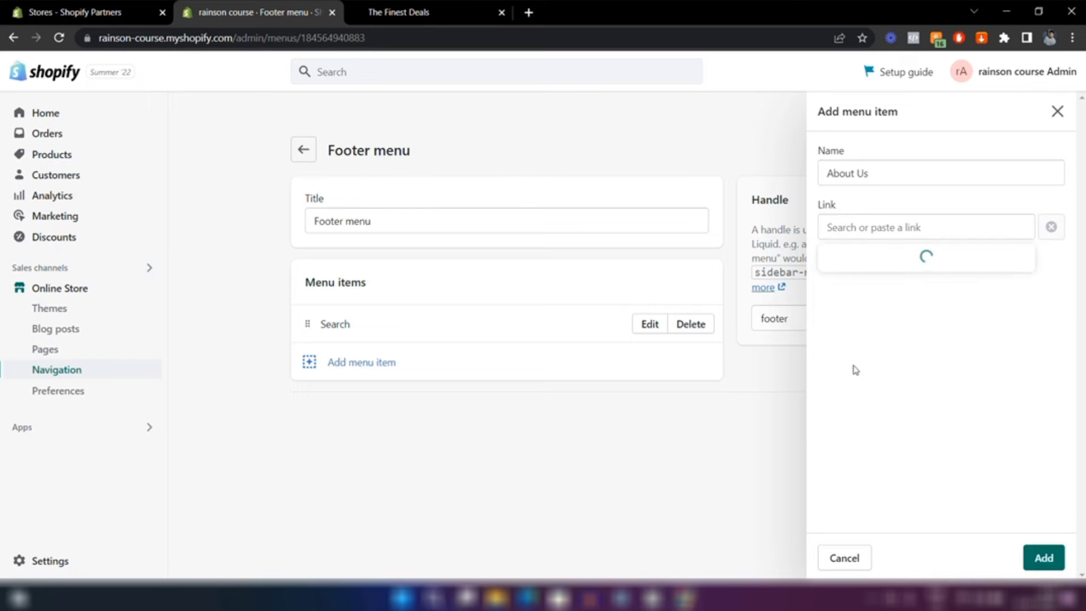
left_click(855, 291)
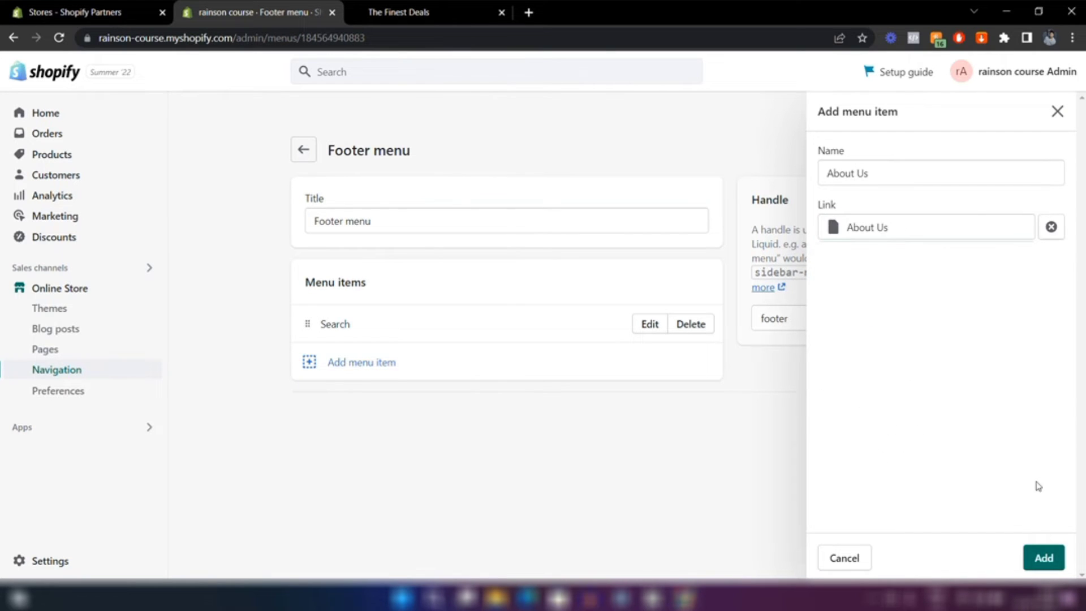
left_click(1042, 559)
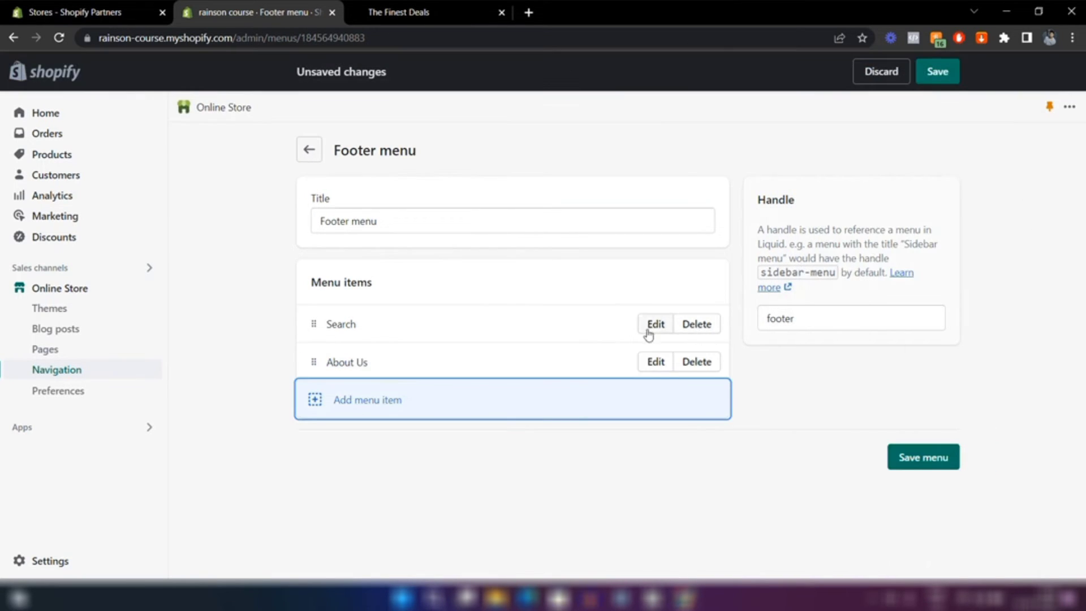
left_click(697, 324)
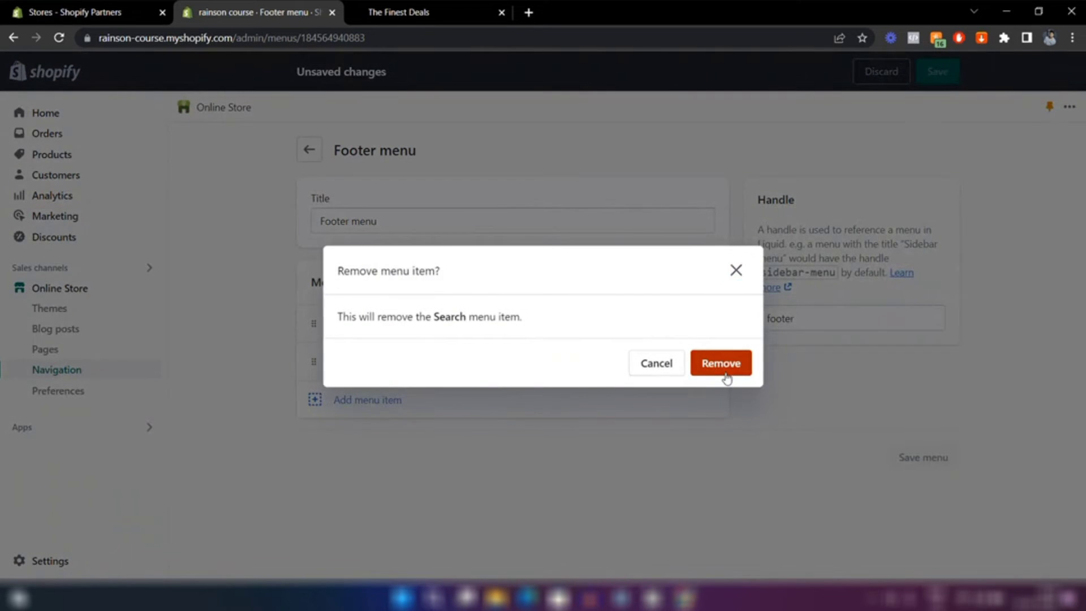
left_click(725, 369)
- Add a footer menu item named Refund Policy linked to the Refund Policy under the store's policies
left_click(502, 371)
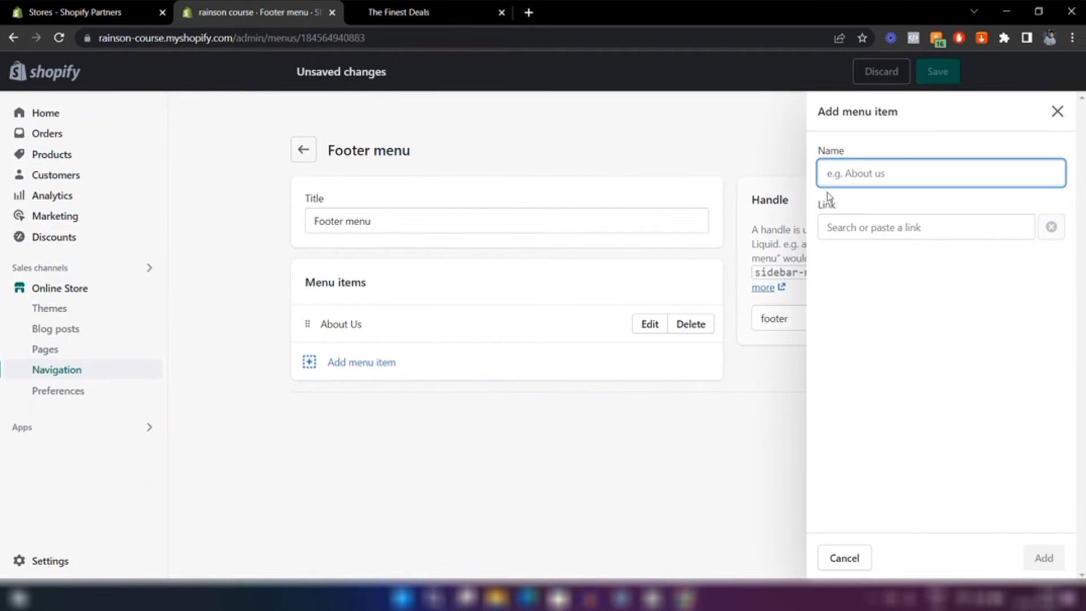
type("Refund")
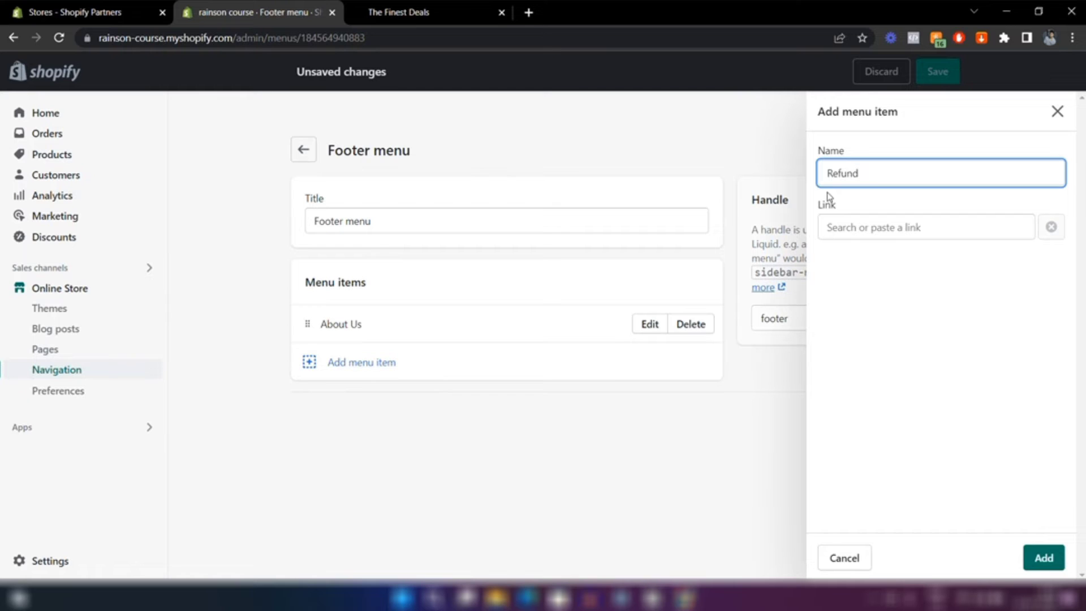
type(" Policy")
left_click(851, 233)
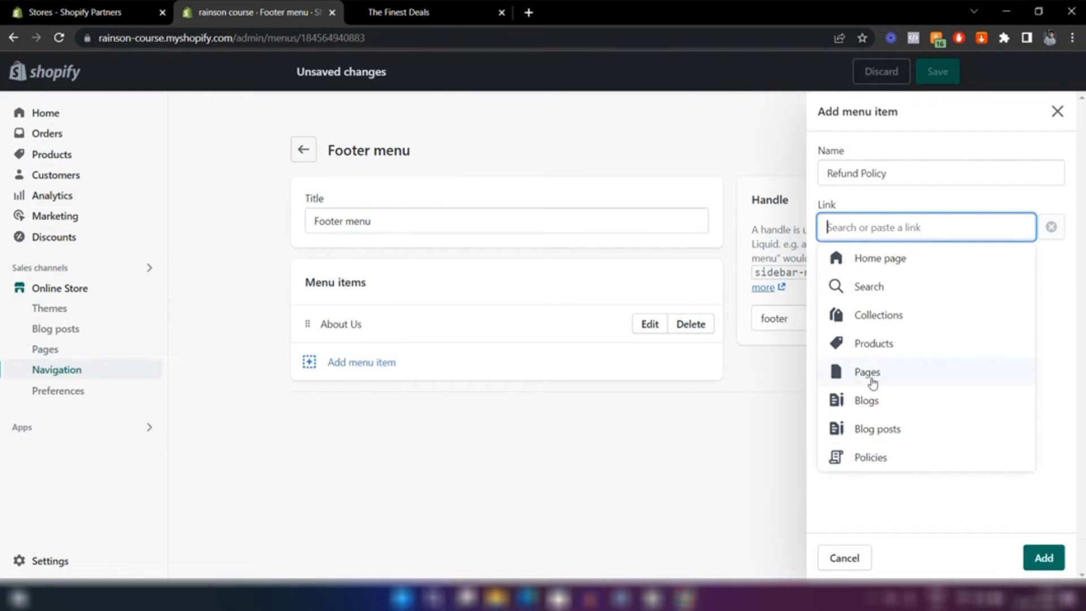
left_click(861, 460)
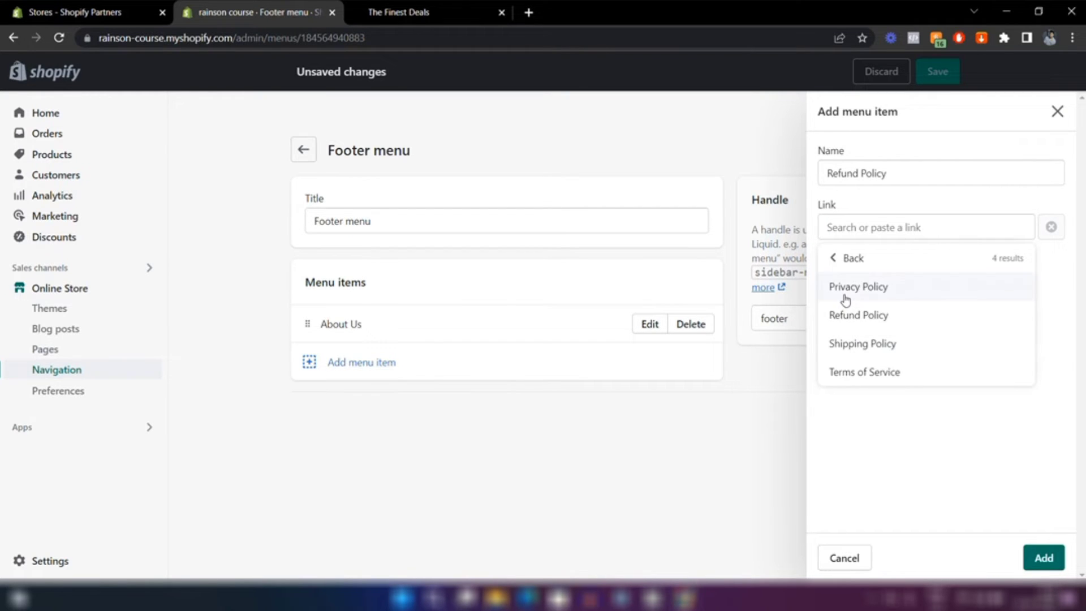
left_click(844, 316)
left_click(1040, 564)
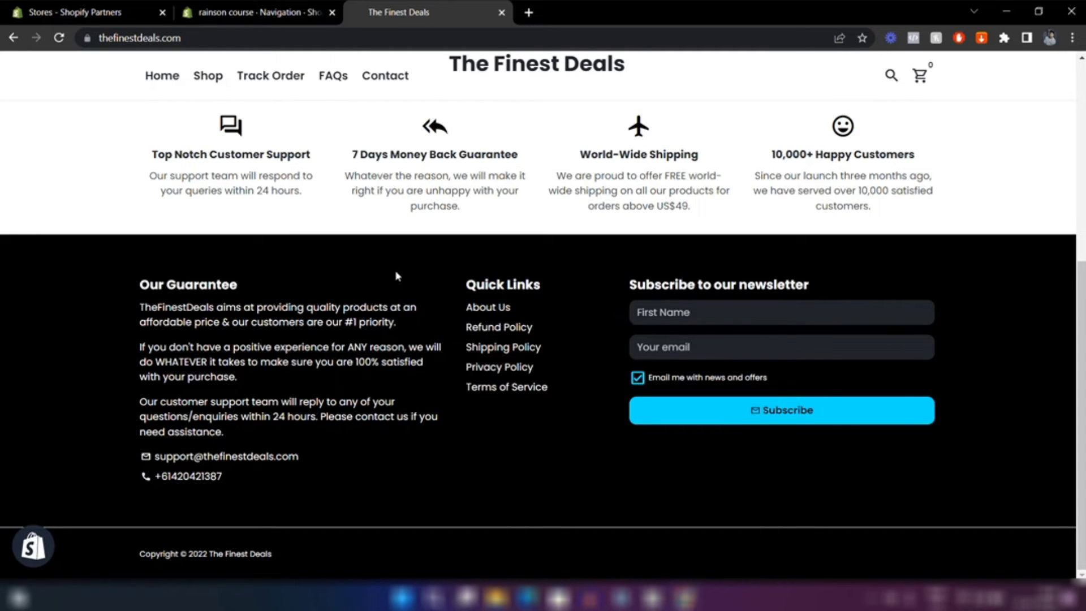
- Compare the store's main and footer menus on the Navigation page with the header and footer links of The Finest Deals site
left_click(276, 5)
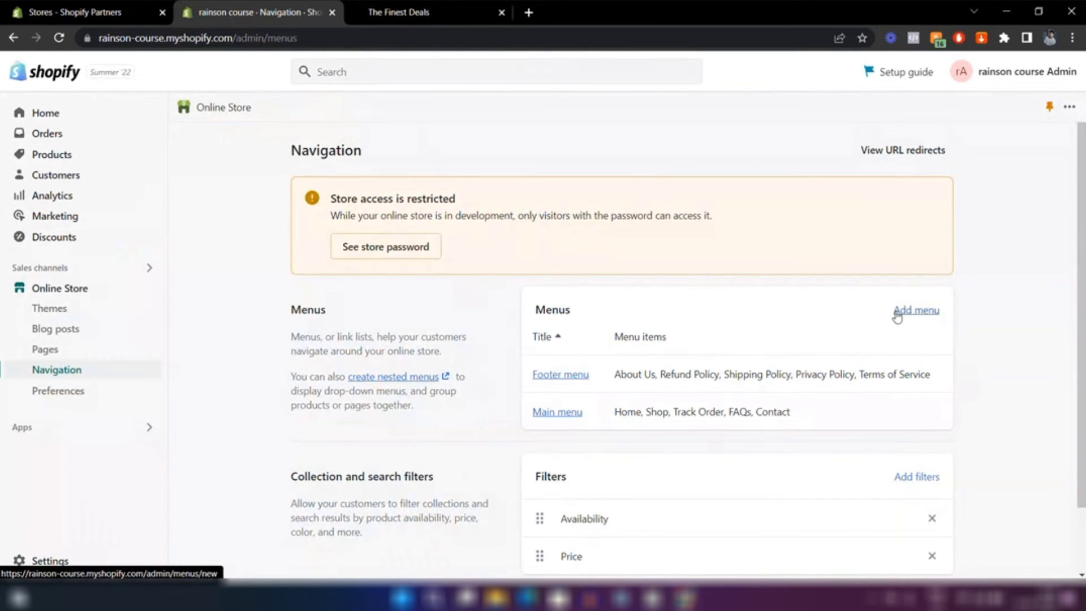
left_click(477, 23)
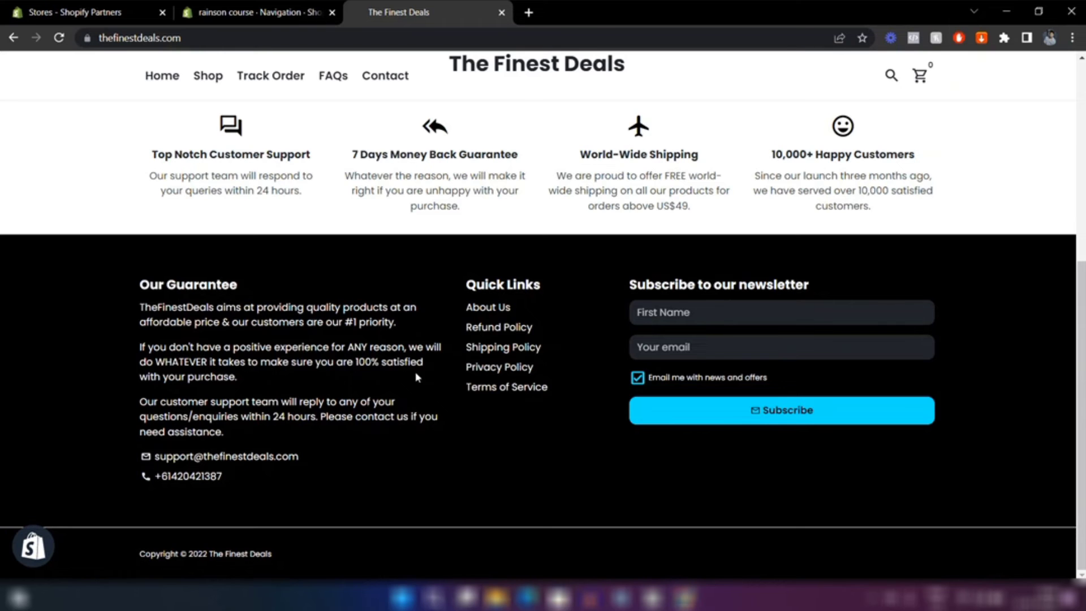
scroll(417, 378, "up", 6)
scroll(418, 377, "down", 6)
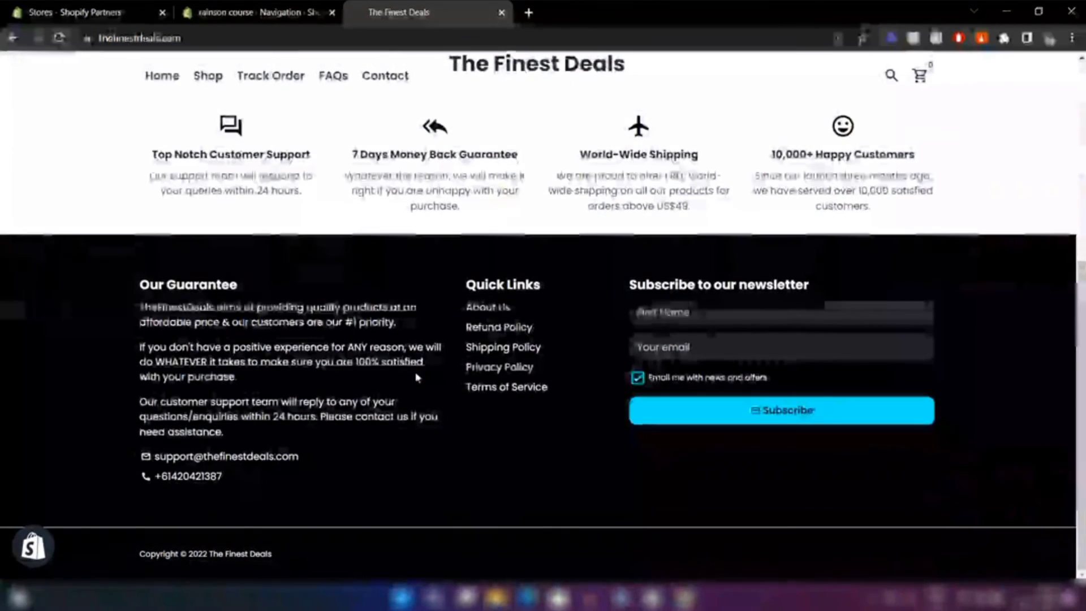